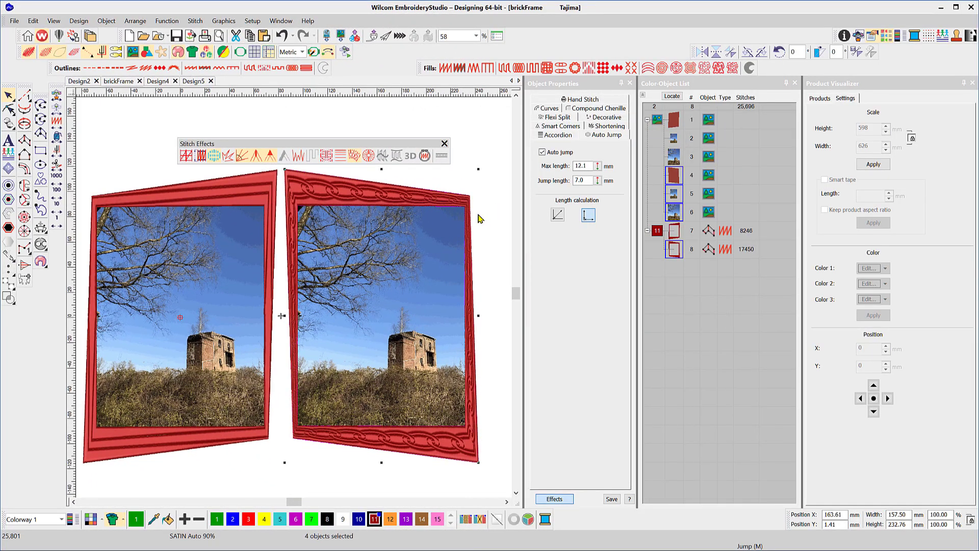
# - Examine the decorative frame stitching in the brickFrame, Design5 and Design4 sample designs, docking the Stitch Effects toolbar out of the way
pyautogui.scroll(4, 478, 219)
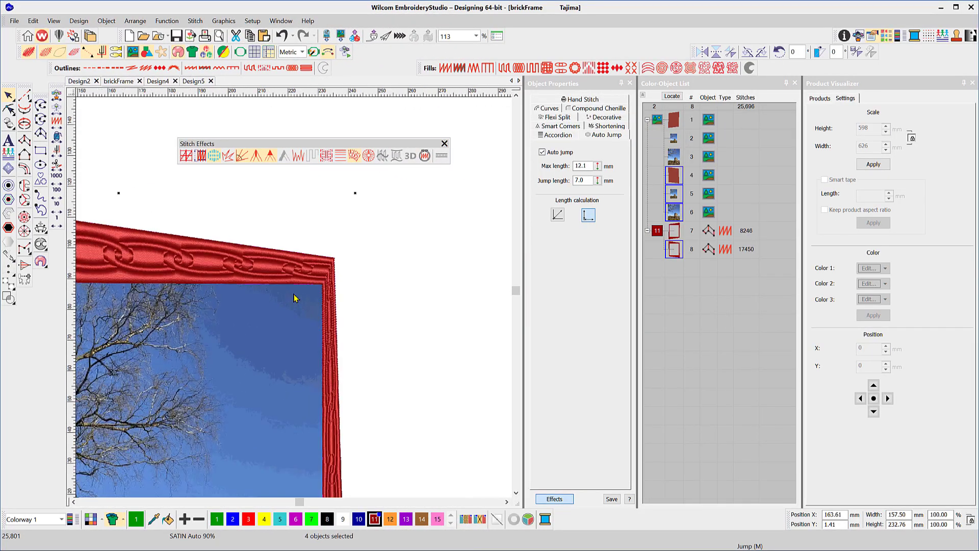
pyautogui.scroll(3, 295, 298)
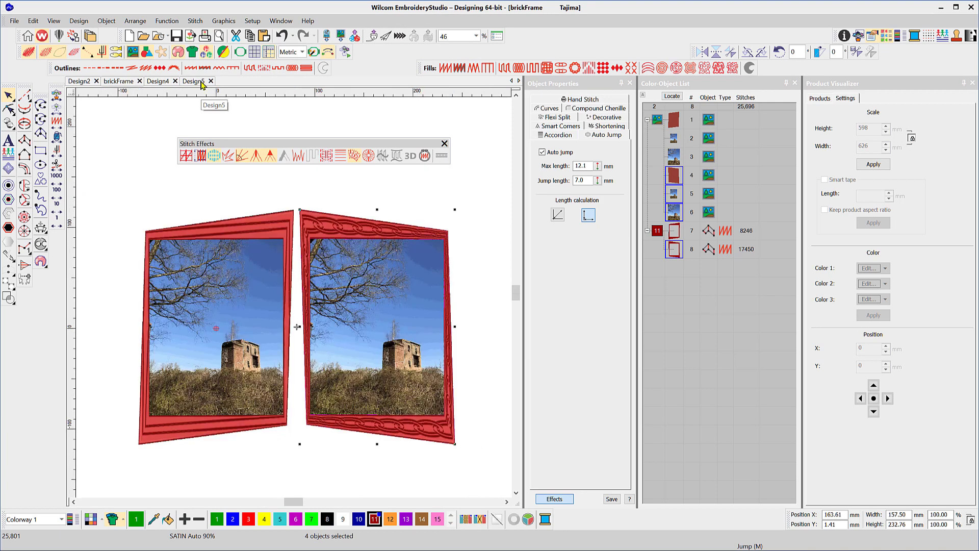
pyautogui.click(201, 82)
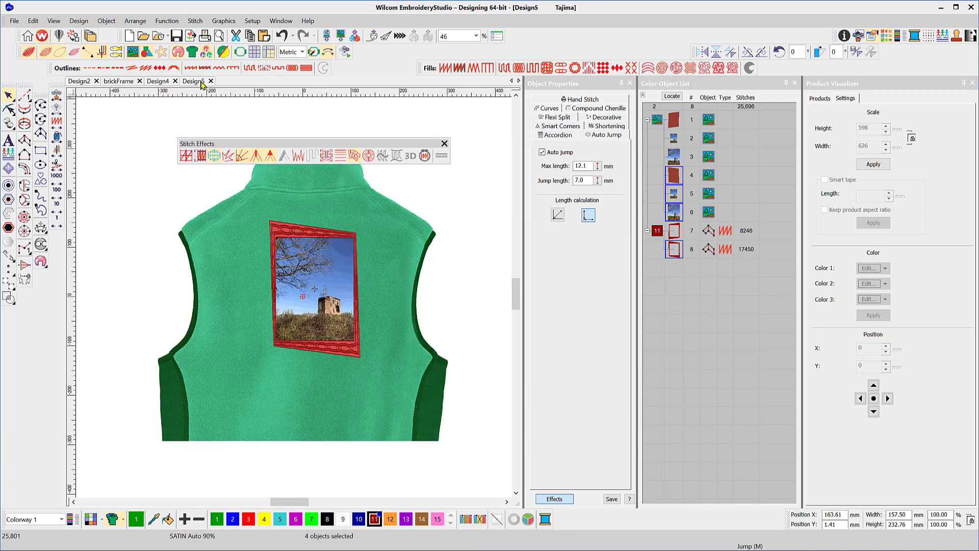
pyautogui.scroll(4, 357, 288)
pyautogui.moveTo(358, 143); pyautogui.dragTo(519, 55)
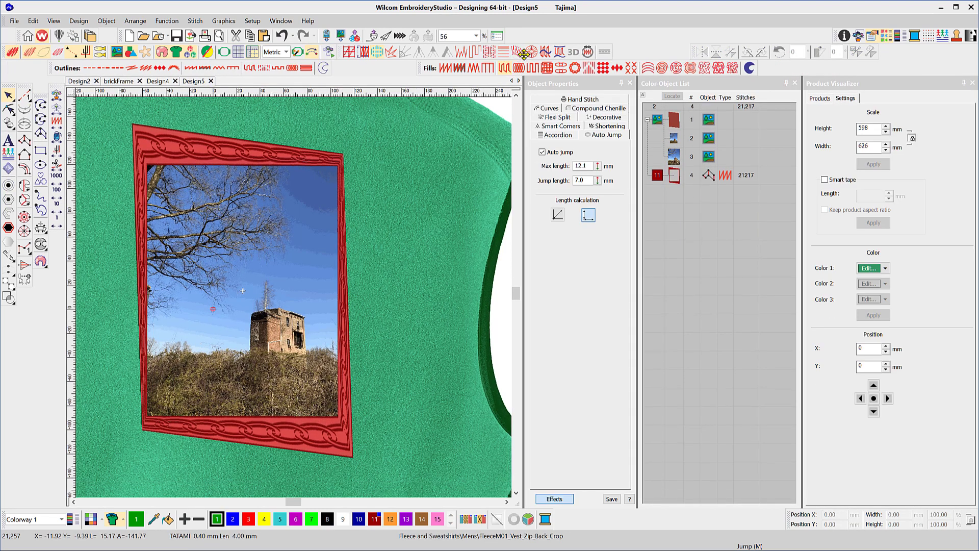
pyautogui.click(164, 82)
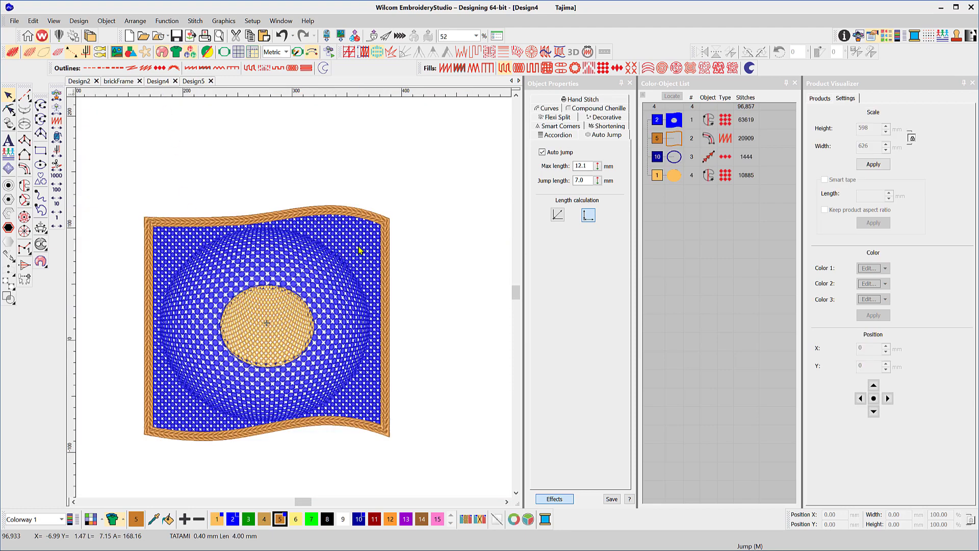
pyautogui.press('z')
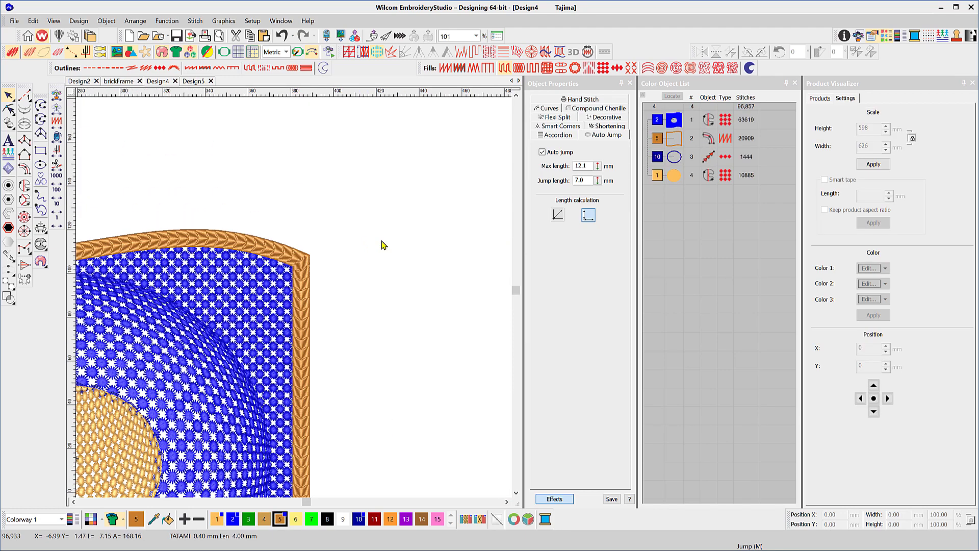
pyautogui.press('z')
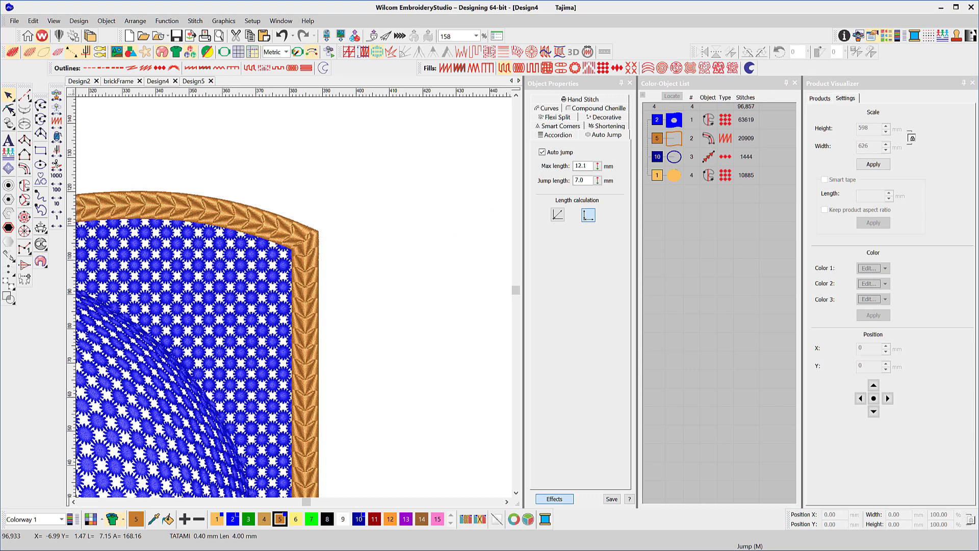
pyautogui.press('0')
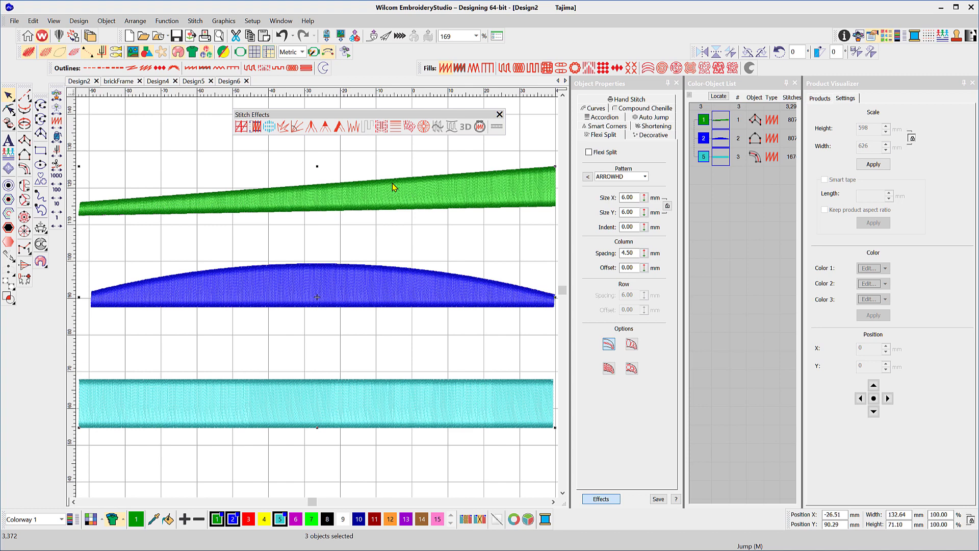
# - Apply the Flexi Split effect to the selected green, blue and cyan satin columns in Design2
pyautogui.scroll(1, 331, 286)
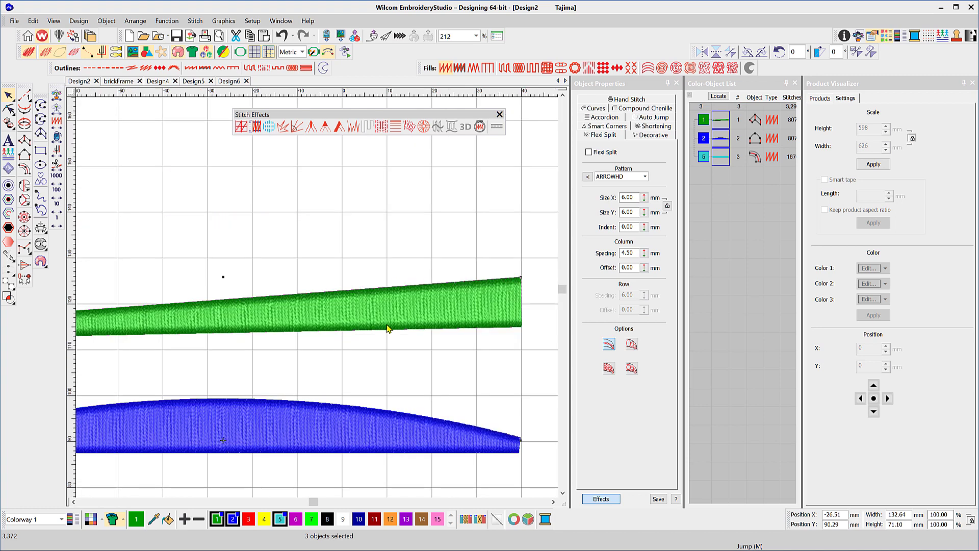
pyautogui.scroll(-1, 387, 329)
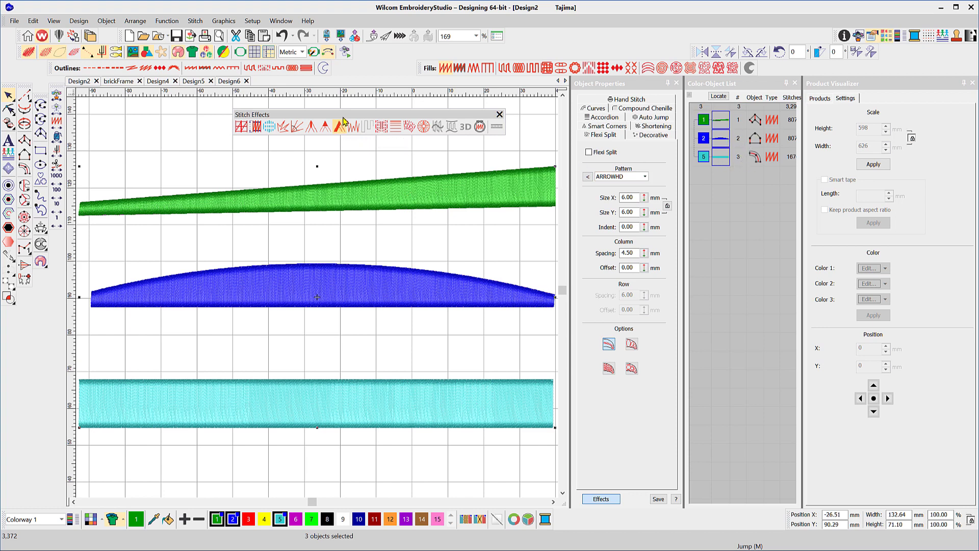
pyautogui.click(409, 127)
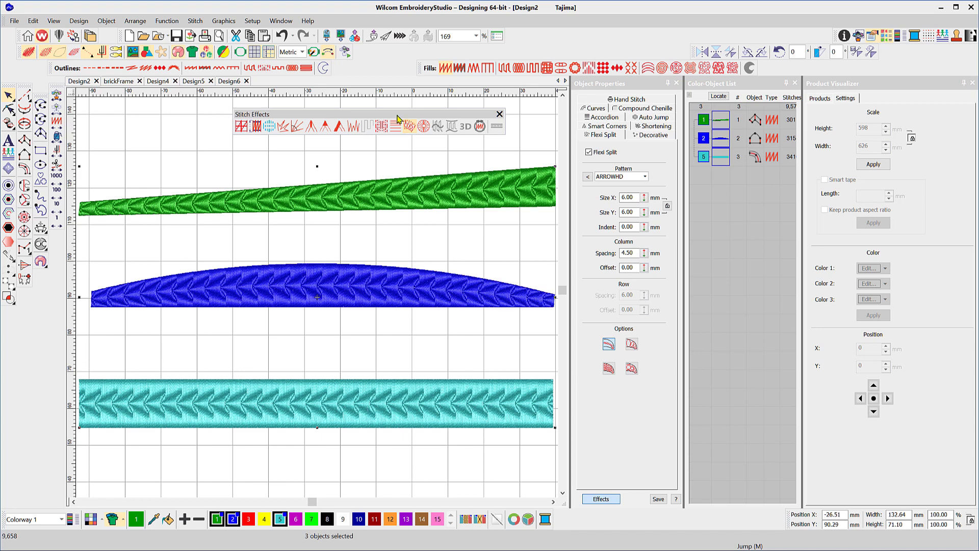
# - Open the flexi-split pattern library, try the CUBE pattern on the three columns, and return them to ARROWHD
pyautogui.click(588, 177)
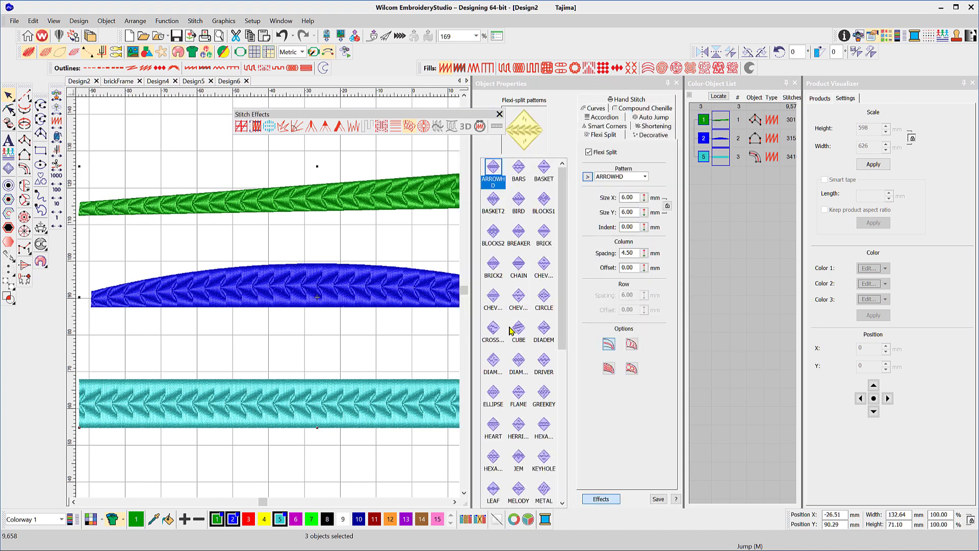
pyautogui.click(519, 330)
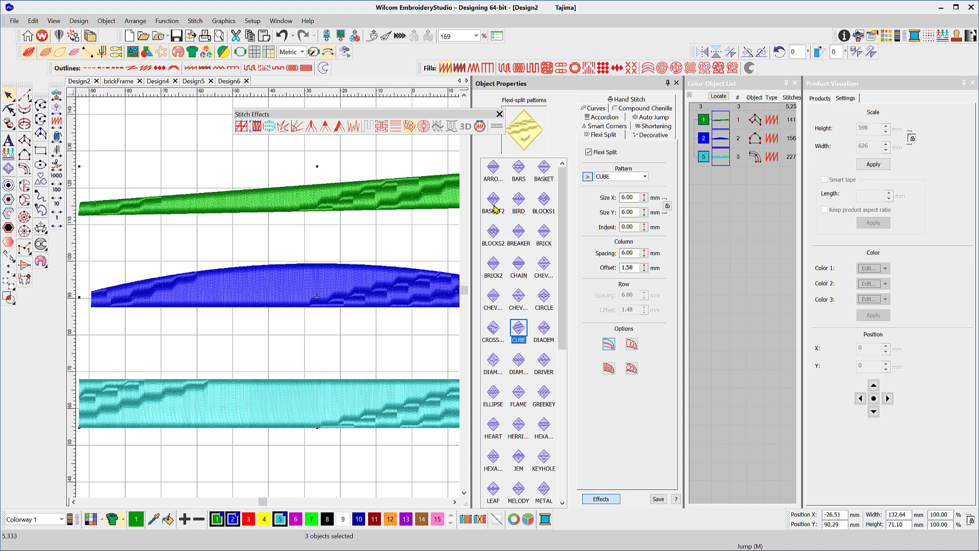
pyautogui.click(494, 173)
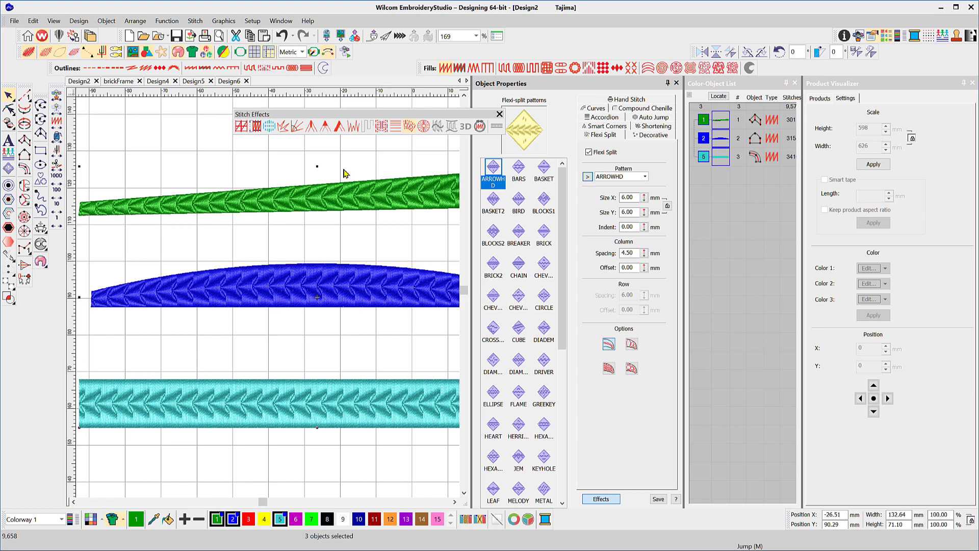
pyautogui.click(242, 160)
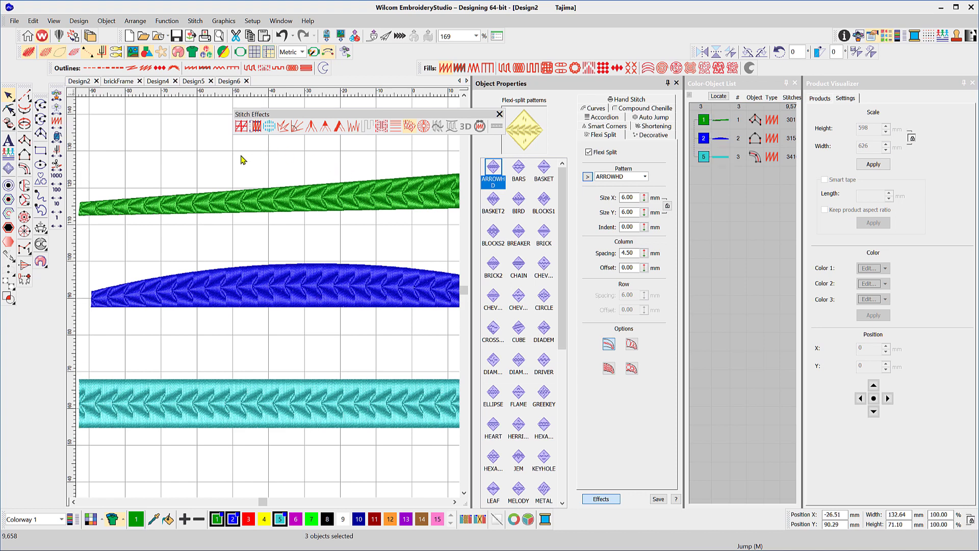
# - Try the single-row fit option of Flexi Split on the green, blue and cyan columns one after another
pyautogui.click(314, 206)
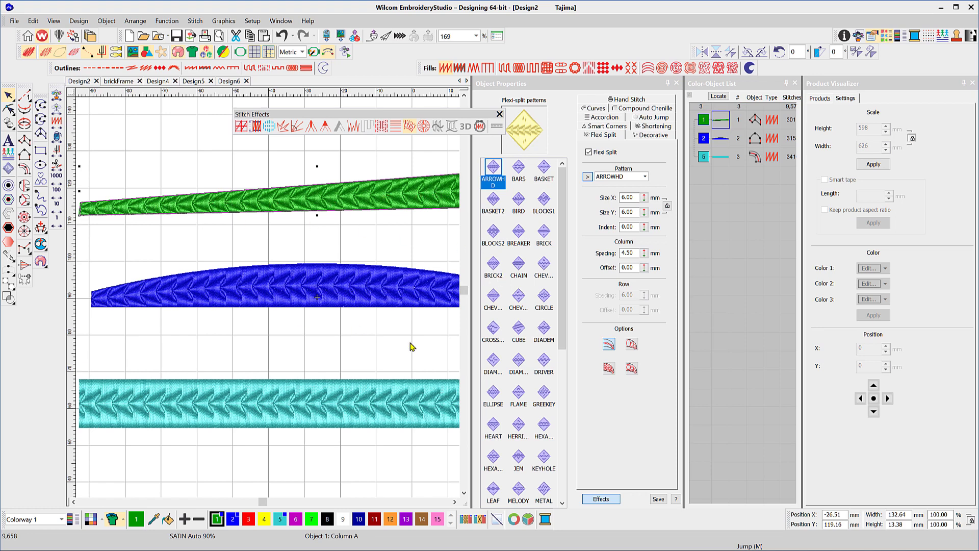
pyautogui.click(631, 346)
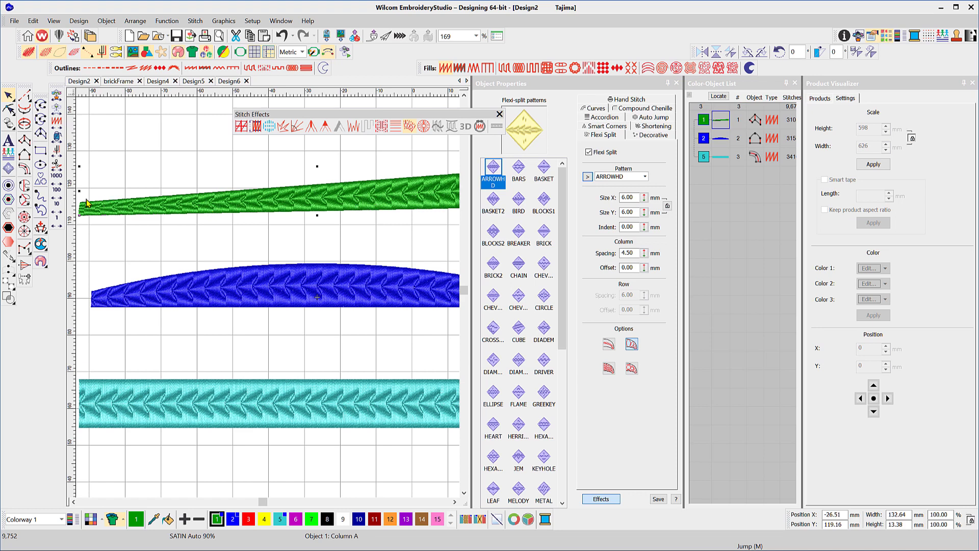
pyautogui.click(317, 295)
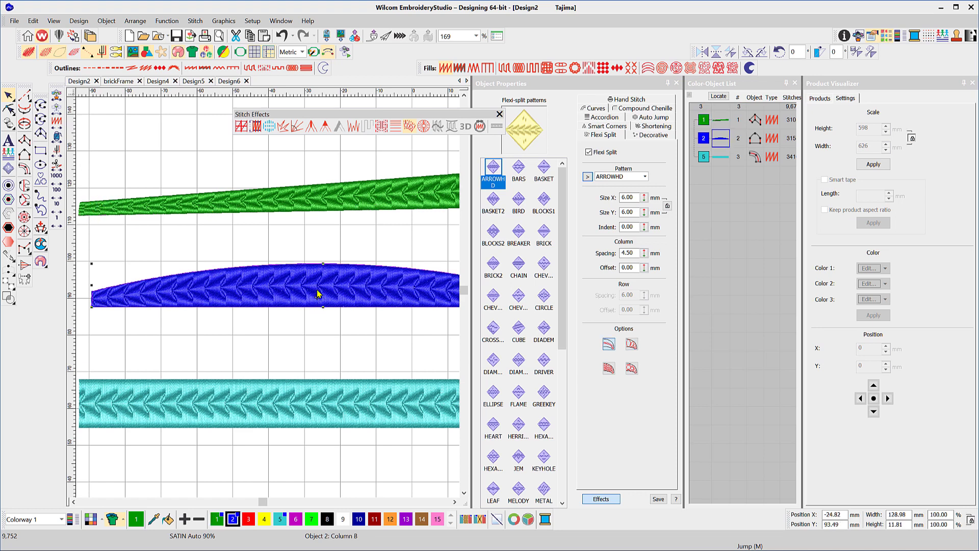
pyautogui.click(634, 347)
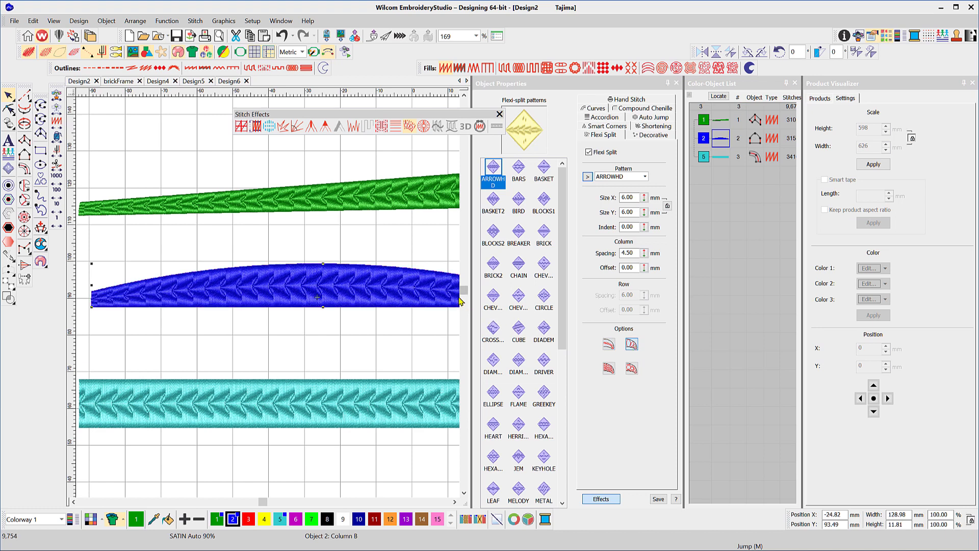
pyautogui.scroll(-1, 293, 319)
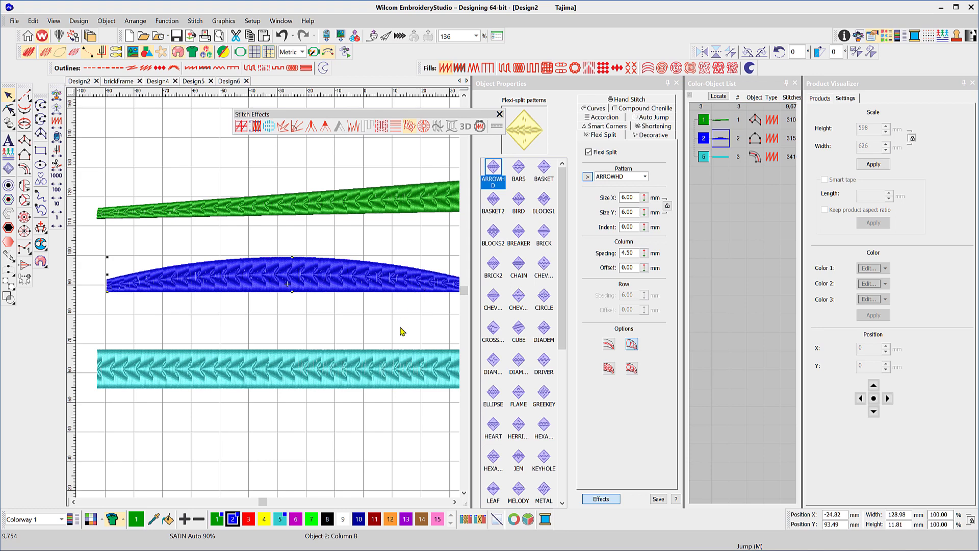
pyautogui.click(391, 356)
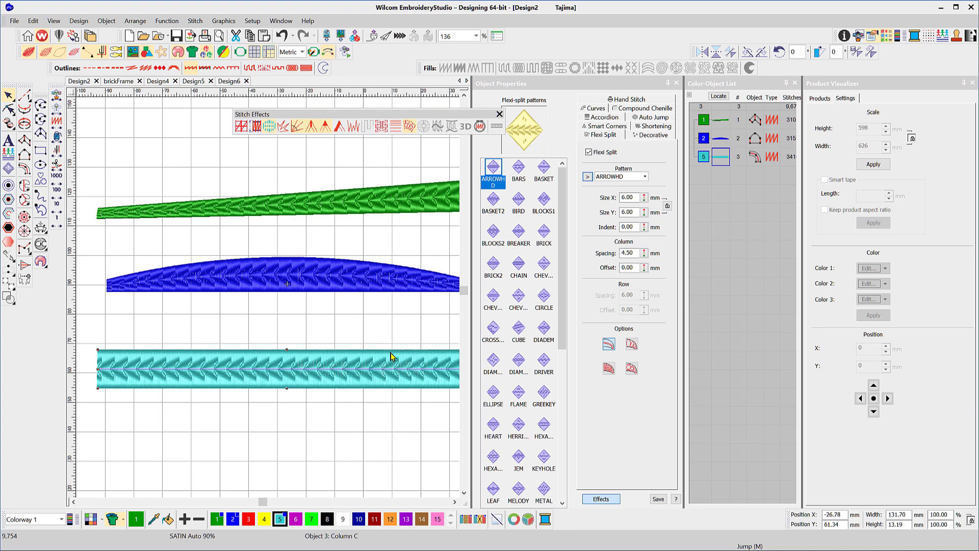
pyautogui.click(632, 347)
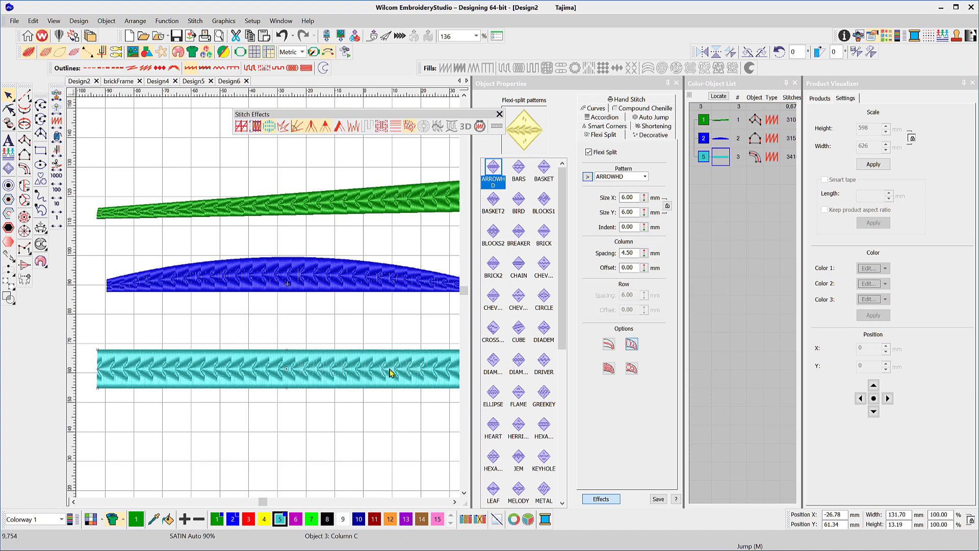
# - Try the plain multi-row option and the Multi-Row, Fit option on the green column's flexi-split pattern
pyautogui.click(412, 212)
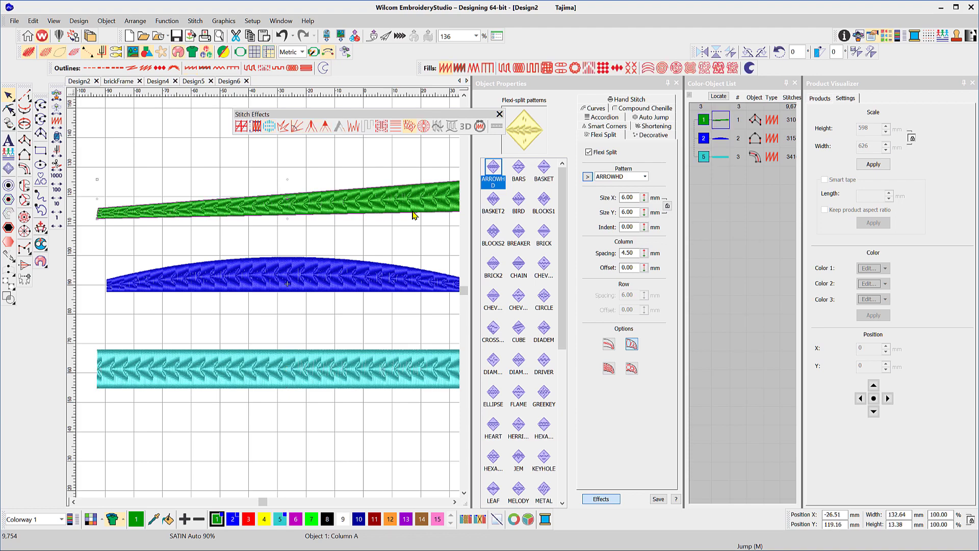
pyautogui.click(608, 369)
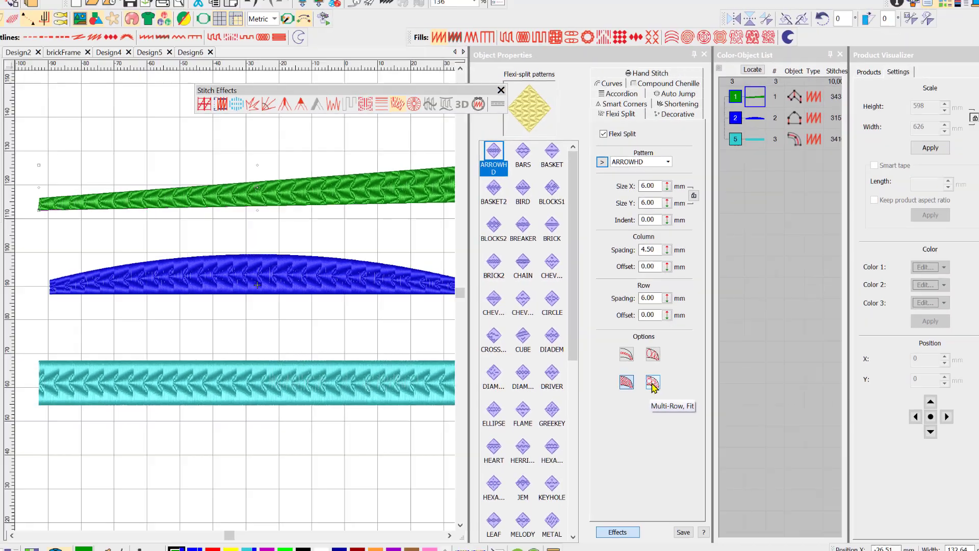
pyautogui.click(825, 502)
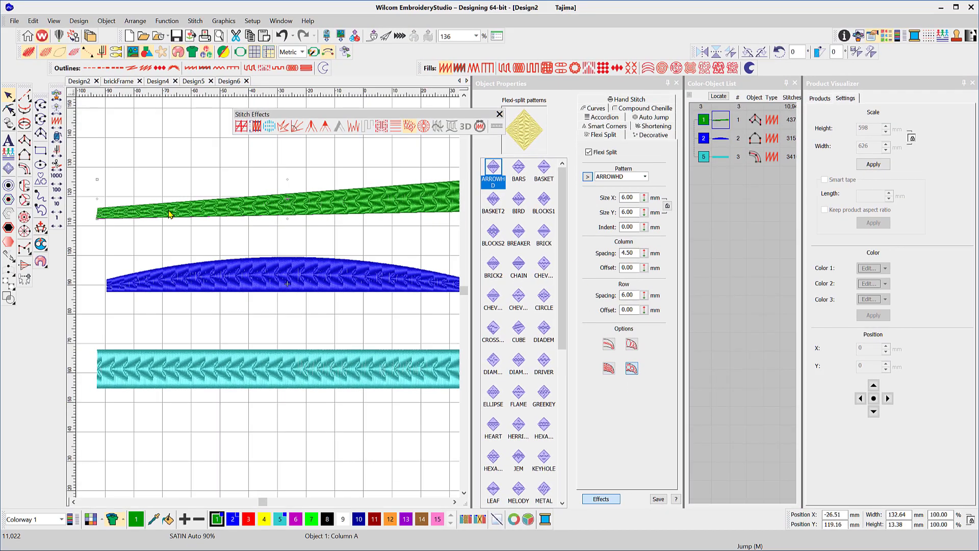
# - Set the blue column's flexi split to Multi-Row, Fit and the cyan column's to plain multi-row
pyautogui.click(240, 264)
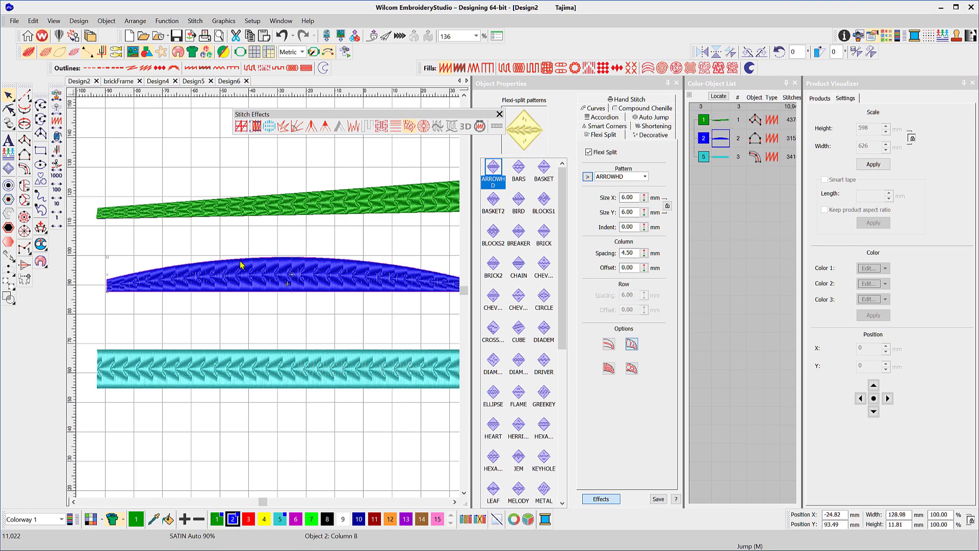
pyautogui.click(630, 371)
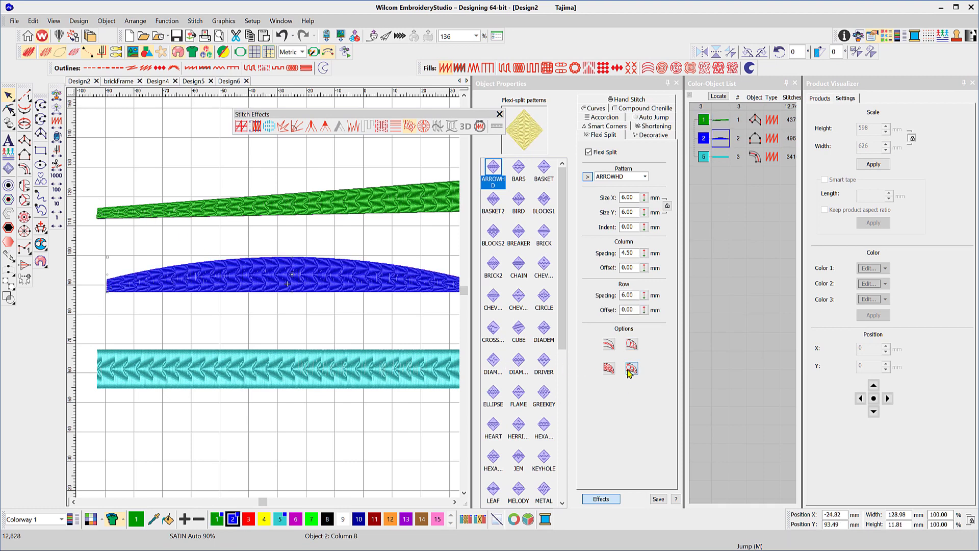
pyautogui.click(369, 356)
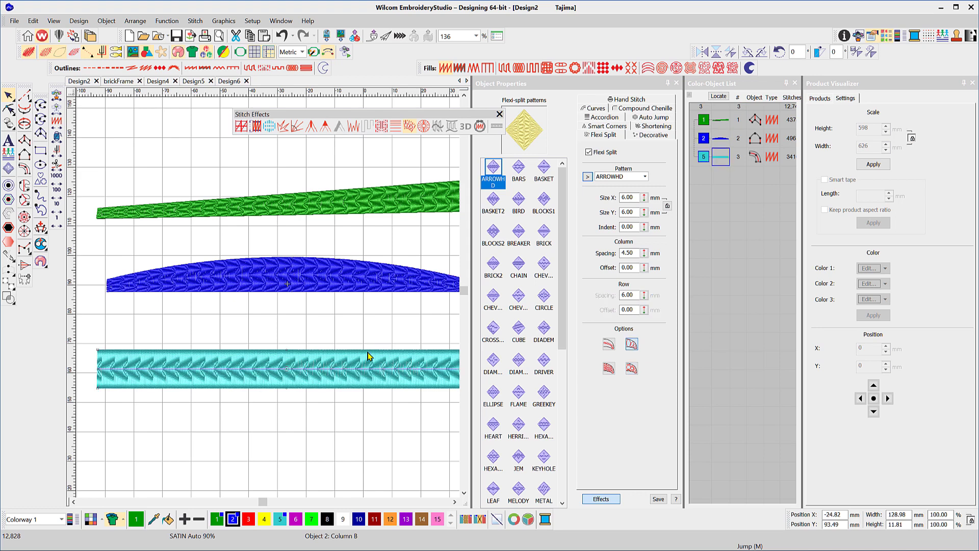
pyautogui.click(607, 371)
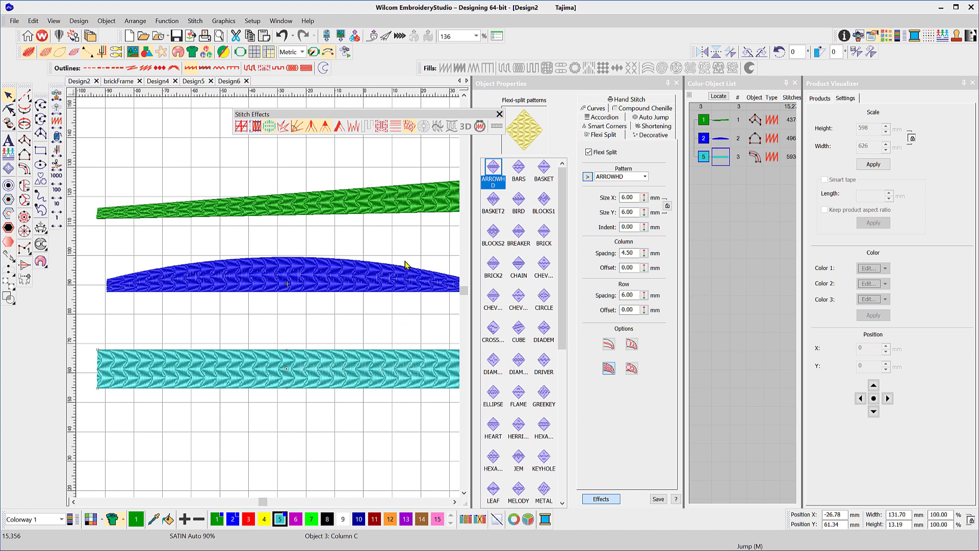
# - Return the green column to the plain single-row option and set its flexi-split pattern Size X to 10 mm
pyautogui.click(398, 216)
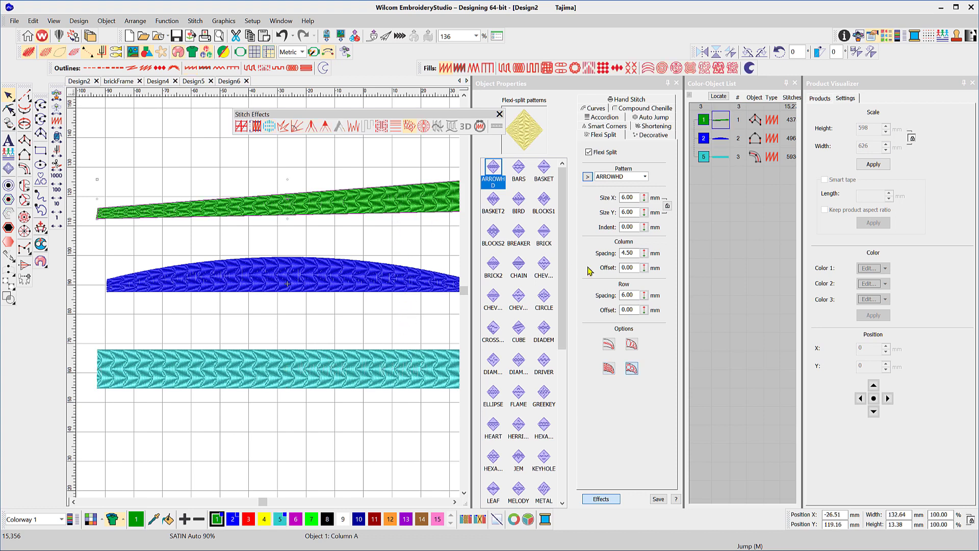
pyautogui.click(609, 345)
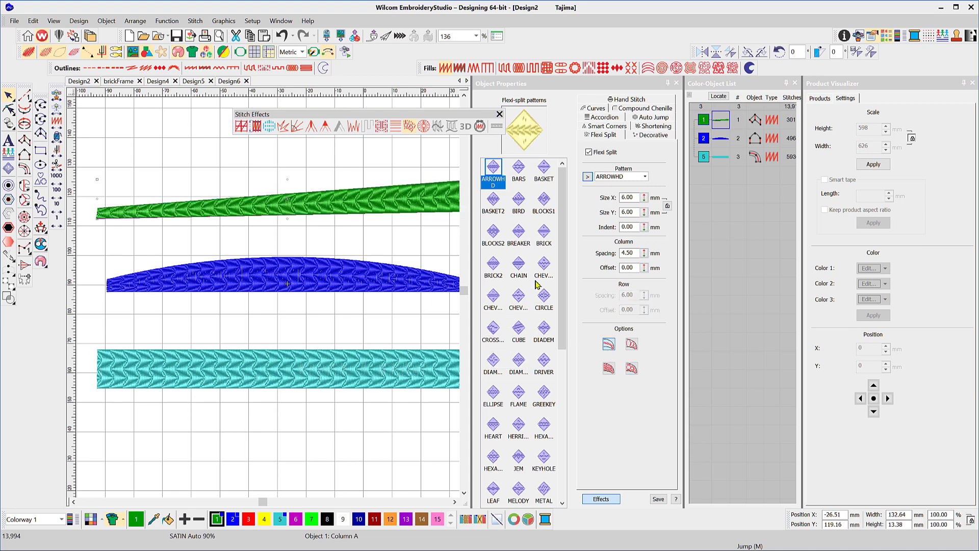
pyautogui.scroll(2, 400, 204)
pyautogui.scroll(1, 218, 313)
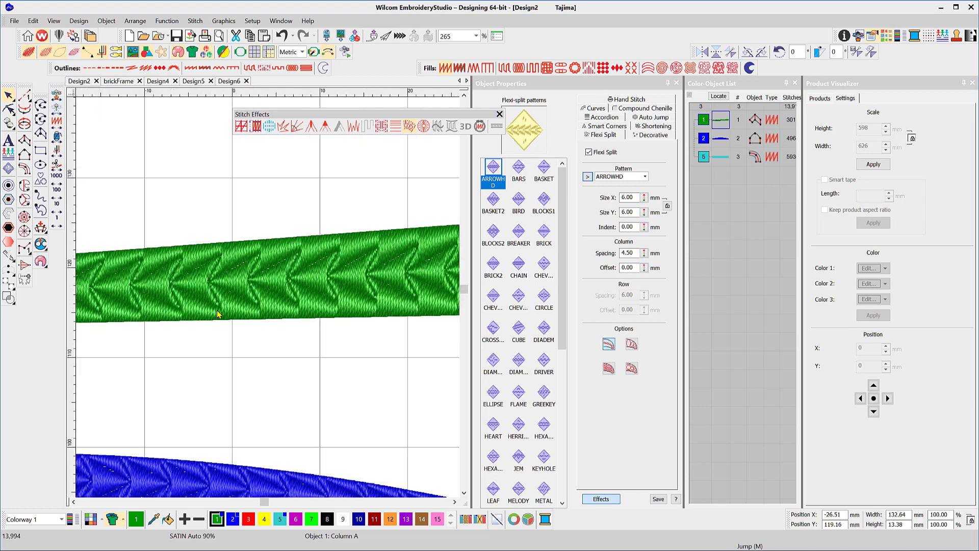
pyautogui.scroll(2, 455, 261)
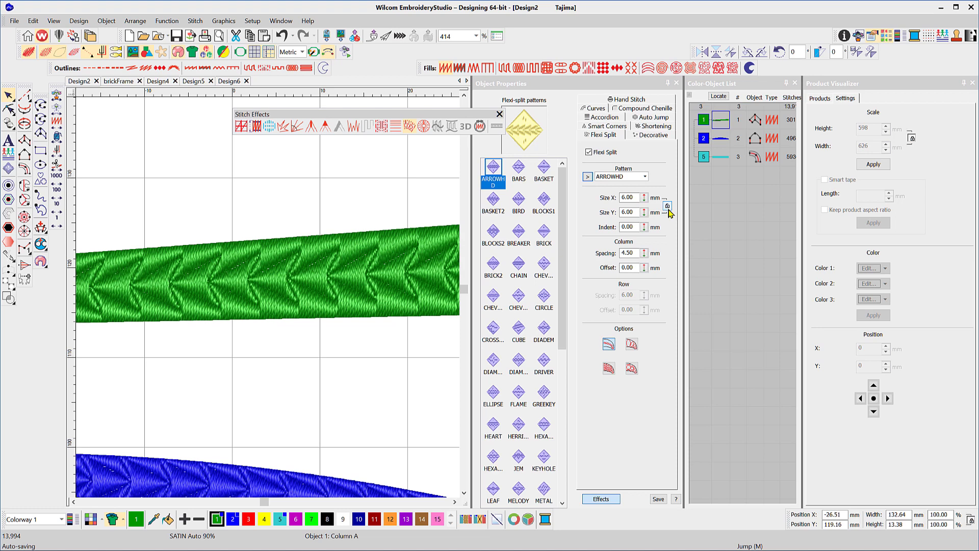
pyautogui.doubleClick(635, 198)
pyautogui.write('10')
pyautogui.press('Return')
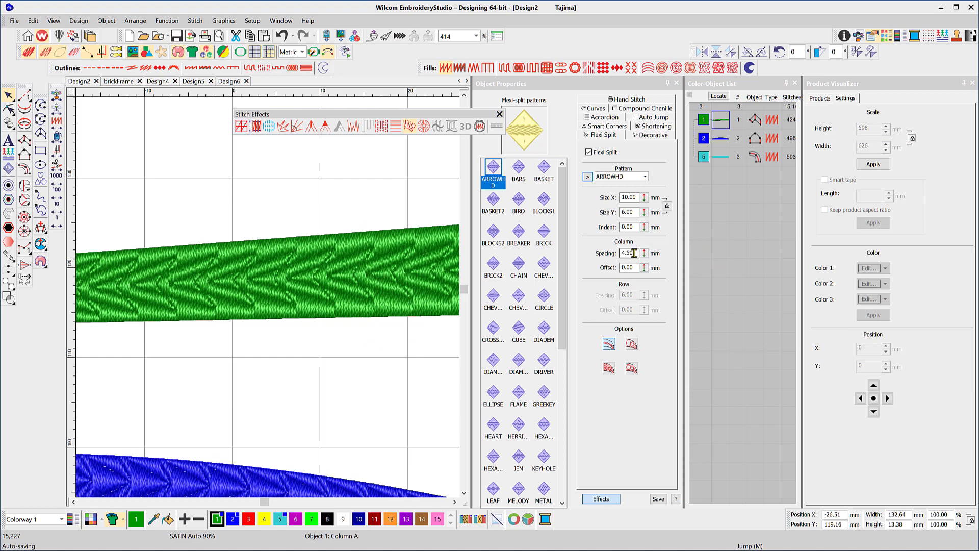
# - Set the green column's flexi-split column spacing to 9 mm
pyautogui.moveTo(634, 254); pyautogui.dragTo(612, 256)
pyautogui.write('9')
pyautogui.press('Return')
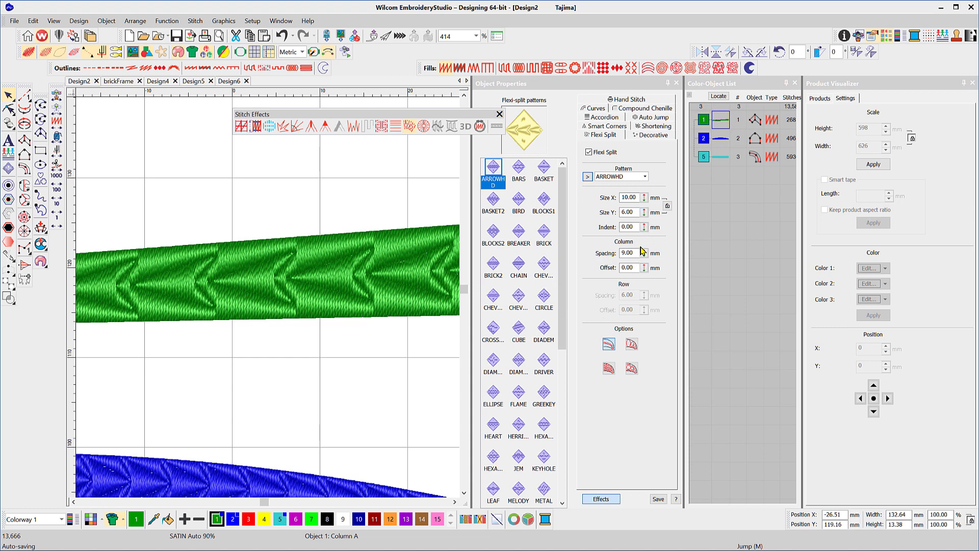
# - Try a flexi-split column spacing of 12 mm on the green column
pyautogui.moveTo(638, 251); pyautogui.dragTo(581, 256)
pyautogui.write('12')
pyautogui.press('Return')
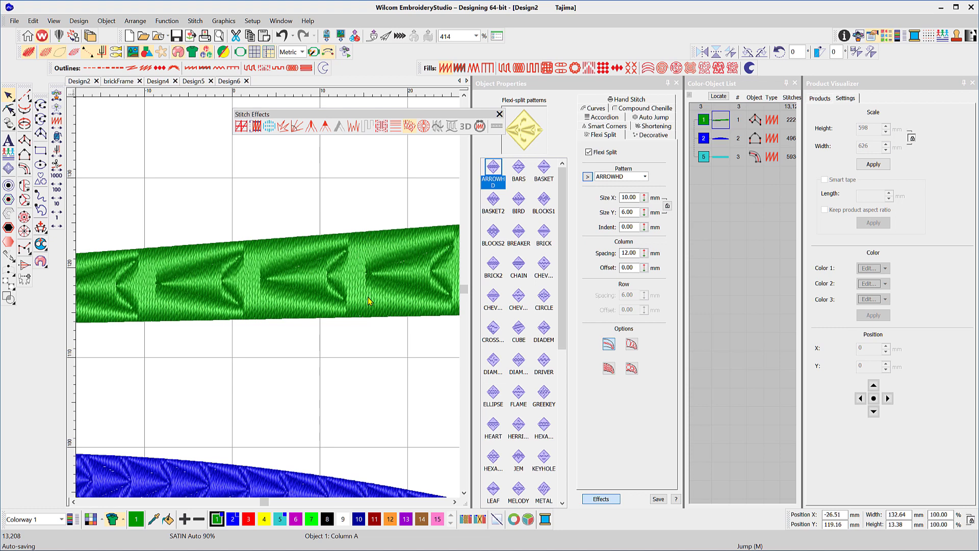
pyautogui.scroll(-1, 370, 280)
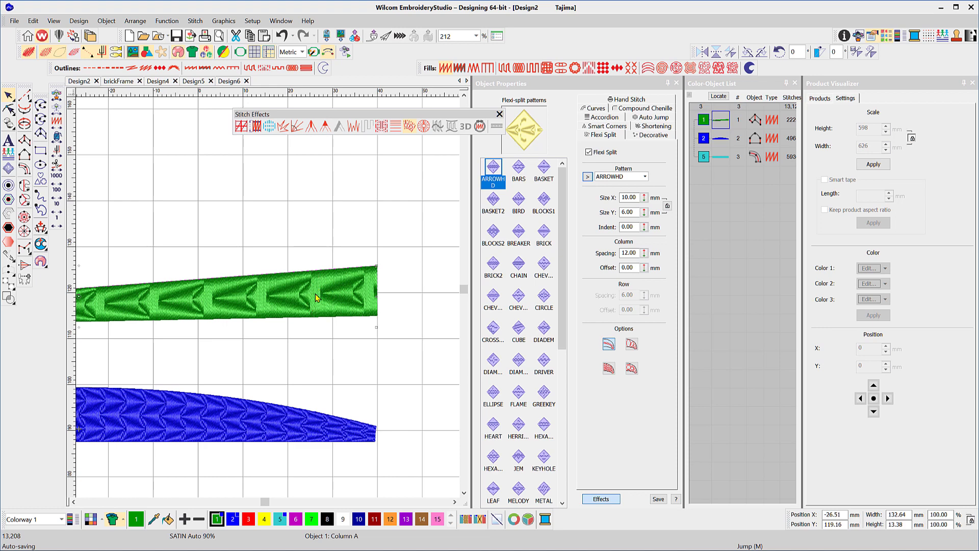
# - Set the green column's flexi-split column spacing to 10 mm
pyautogui.doubleClick(636, 253)
pyautogui.write('10')
pyautogui.press('Return')
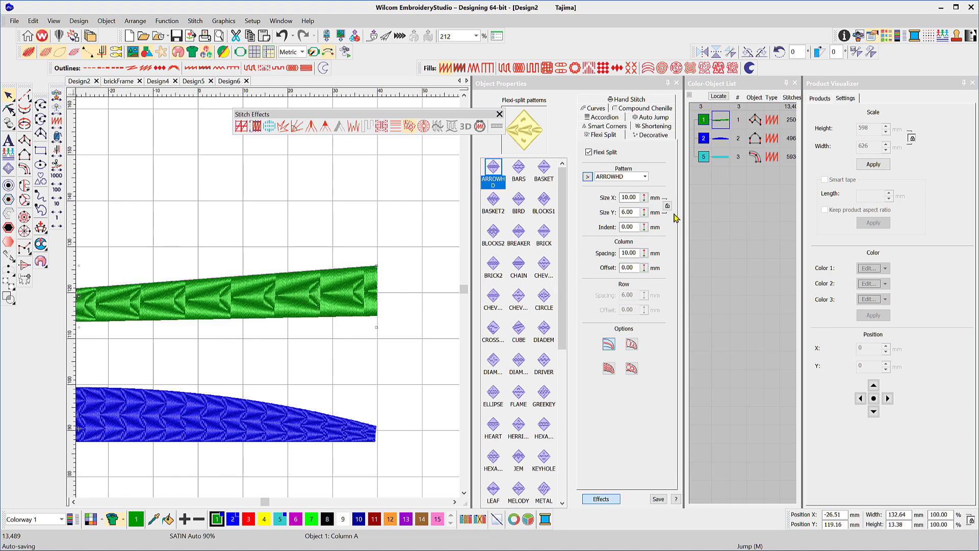
# - Try the fitted single-row and fitted multi-row options on the green column's flexi split and restore the plain single-row option
pyautogui.click(629, 347)
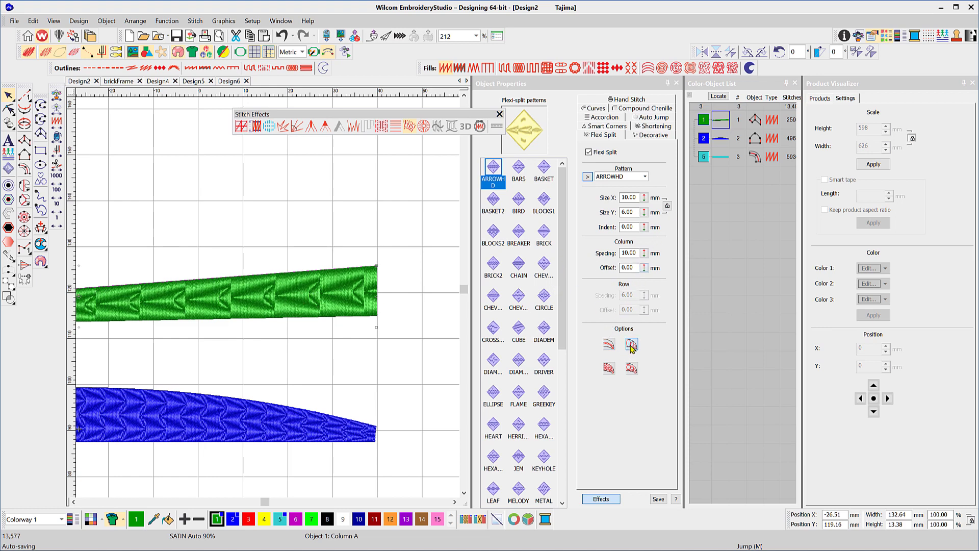
pyautogui.click(630, 371)
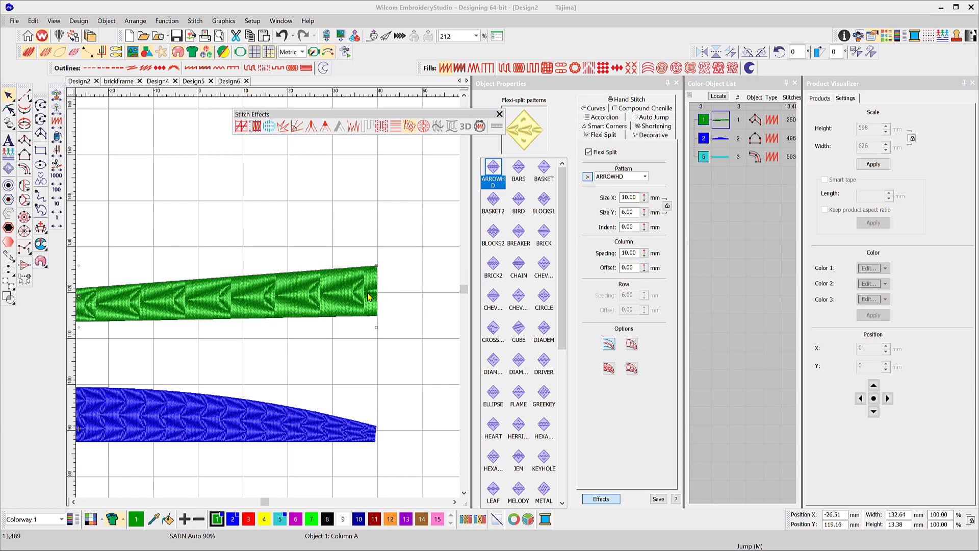
# - Try a 4 mm pattern indent on the green column's flexi split and settle on 2.8 mm
pyautogui.doubleClick(635, 226)
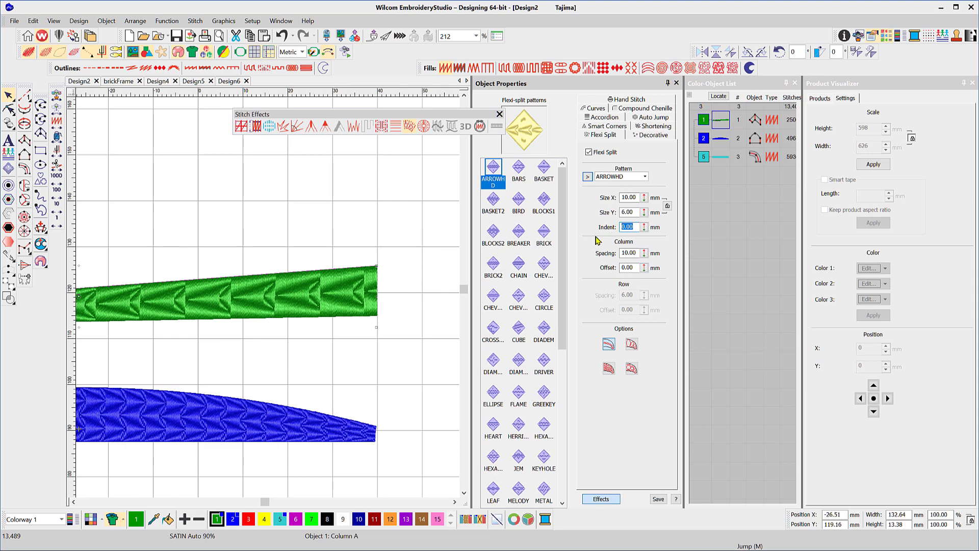
pyautogui.write('4')
pyautogui.press('Return')
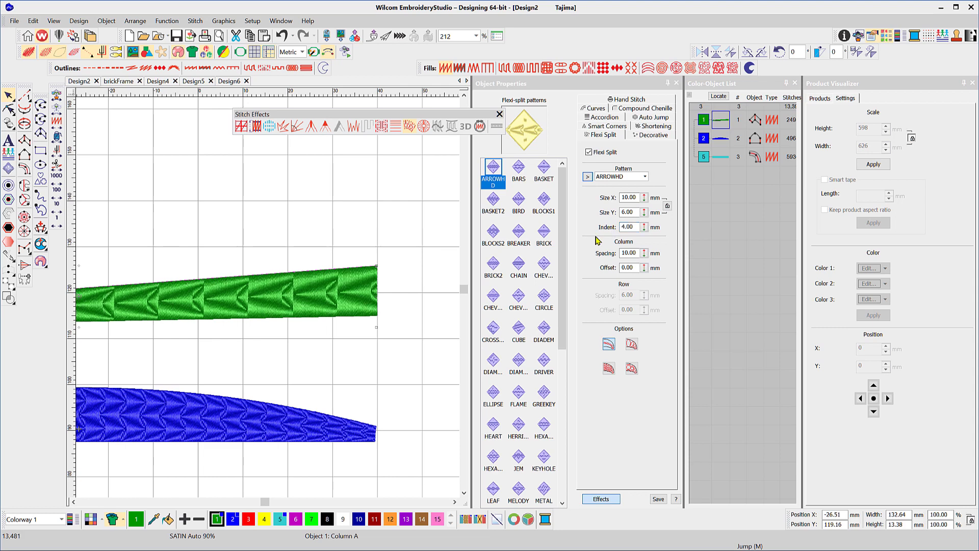
pyautogui.moveTo(644, 226); pyautogui.dragTo(644, 250)
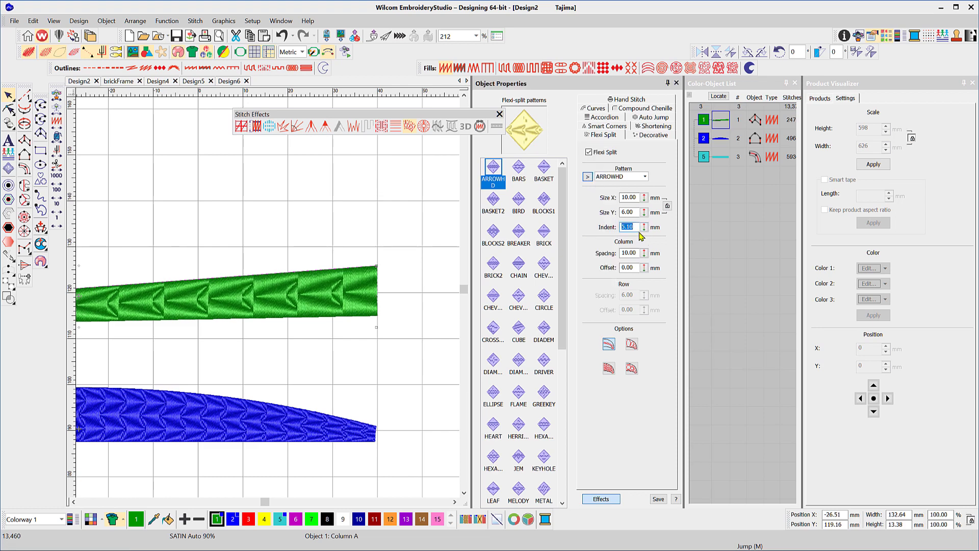
# - Try several flexi-split patterns on the green column, including BLOCKS1 and CHEVRON3, and settle on CHAIN
pyautogui.click(543, 198)
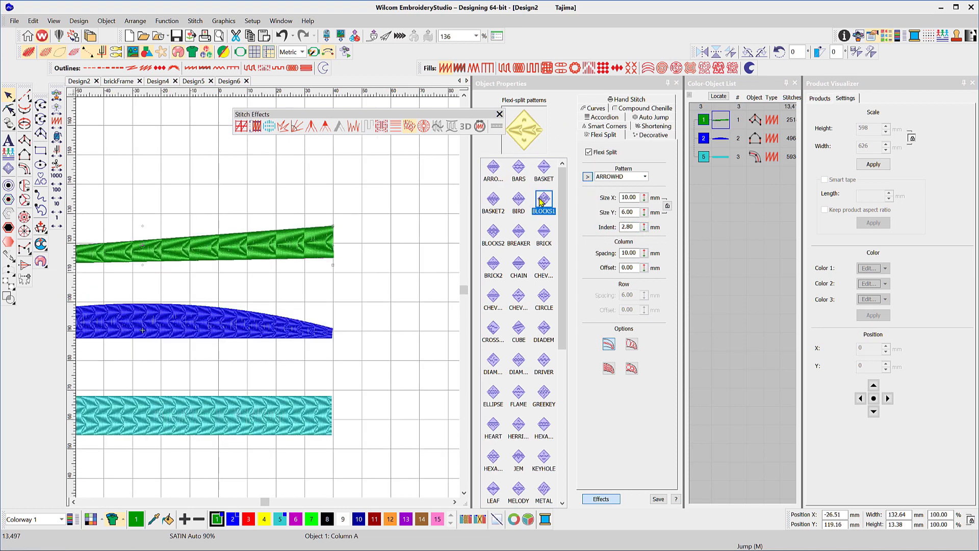
pyautogui.click(525, 232)
pyautogui.click(525, 266)
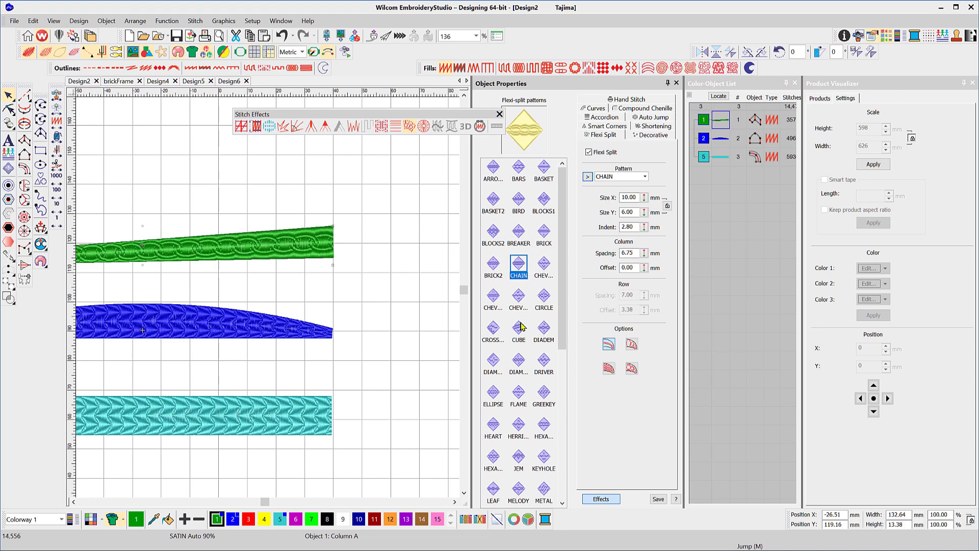
pyautogui.click(521, 376)
pyautogui.click(519, 397)
pyautogui.click(518, 300)
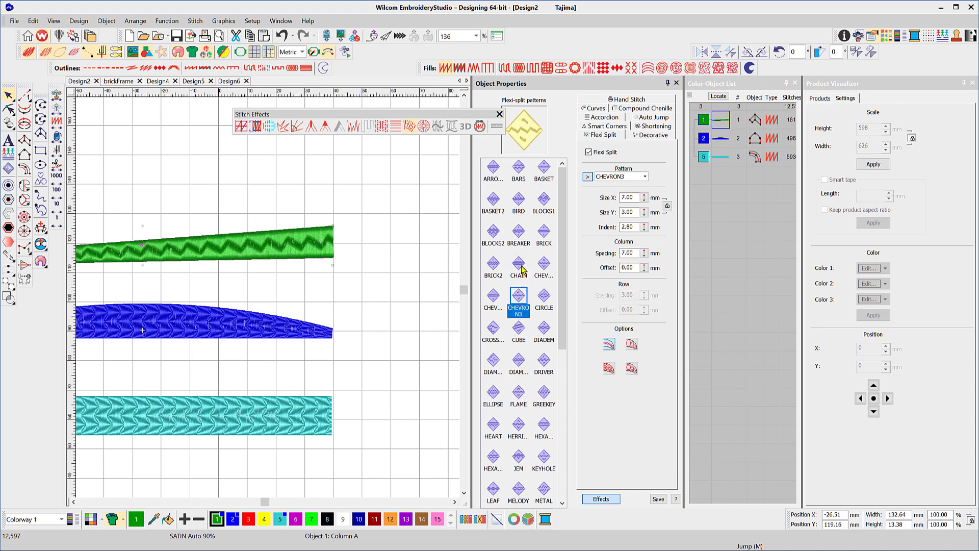
pyautogui.click(520, 264)
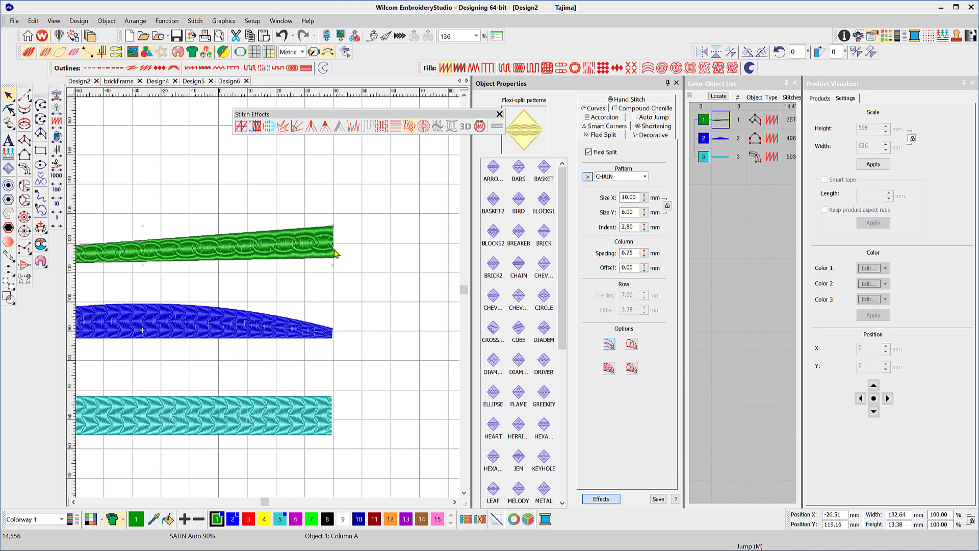
# - Try column offsets of 0.45 mm and 90 mm on the green column's chain pattern and reset the offset to 0
pyautogui.click(644, 269)
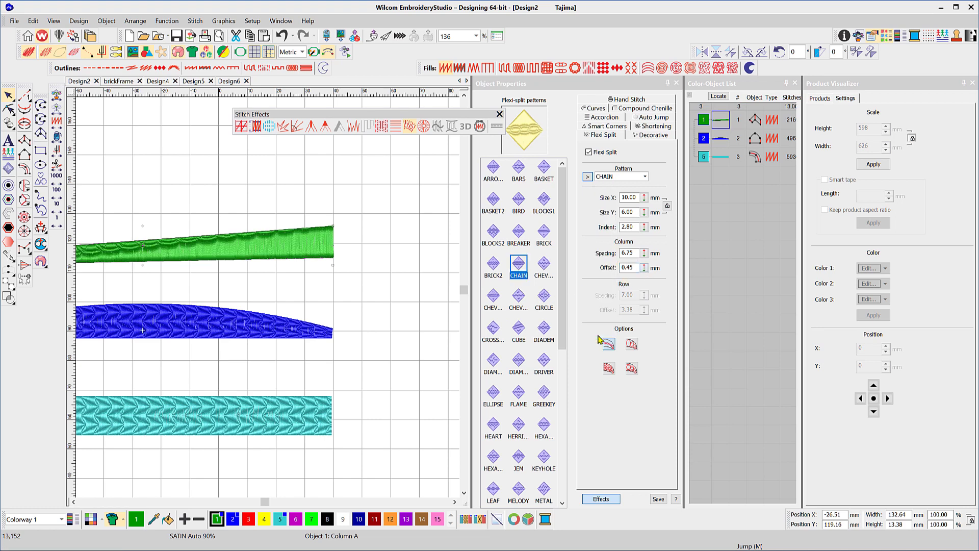
pyautogui.moveTo(645, 268); pyautogui.dragTo(602, 353)
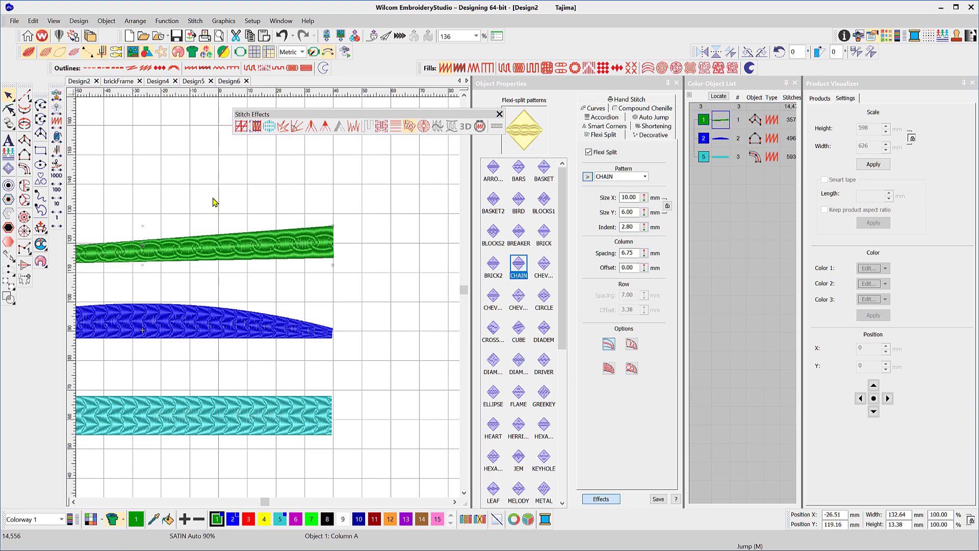
pyautogui.doubleClick(636, 266)
pyautogui.write('90')
pyautogui.press('Return')
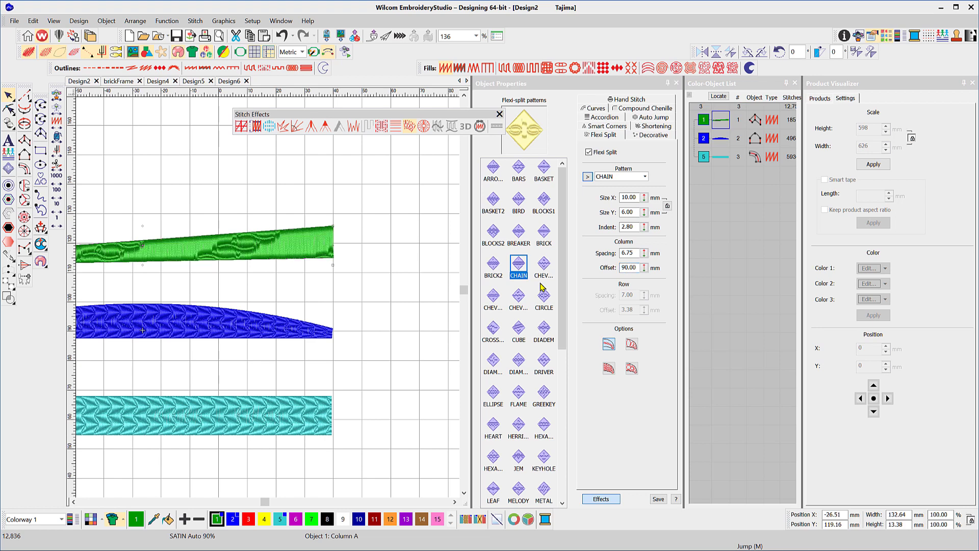
pyautogui.doubleClick(632, 267)
pyautogui.write('0')
pyautogui.press('Return')
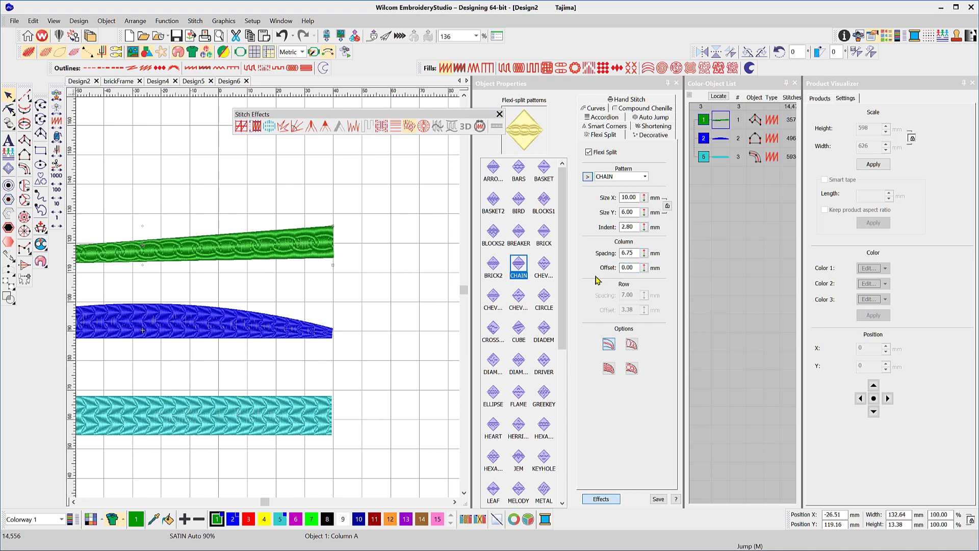